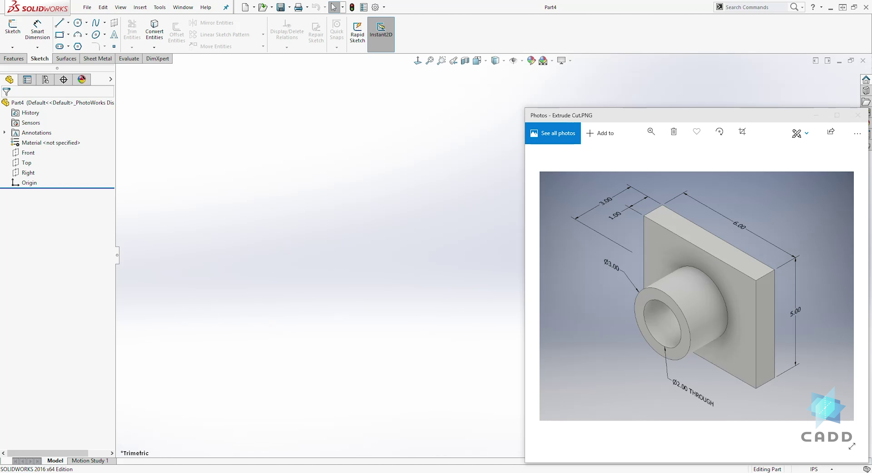
# Start a sketch on the Front plane and draw a center rectangle about 3.03 by 2.43 in, centred on the origin.
pyautogui.click(12, 27)
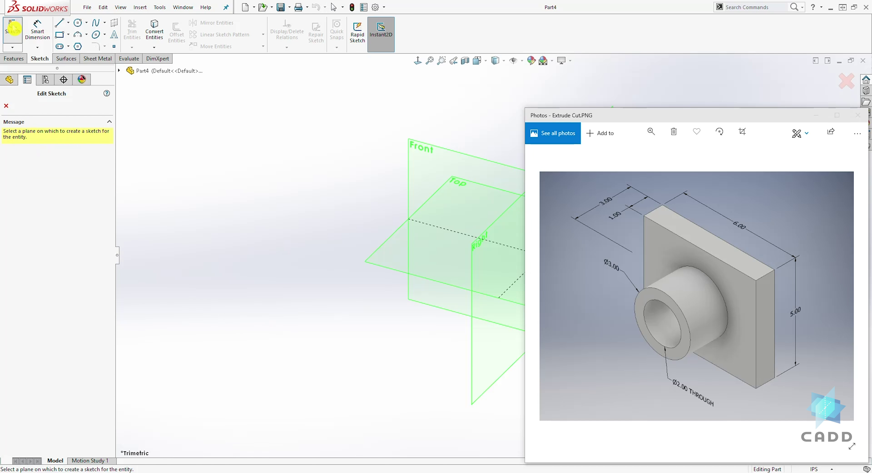
pyautogui.keyDown('ctrl'); pyautogui.moveTo(329, 391); pyautogui.dragTo(151, 401, button='middle'); pyautogui.keyUp('ctrl')
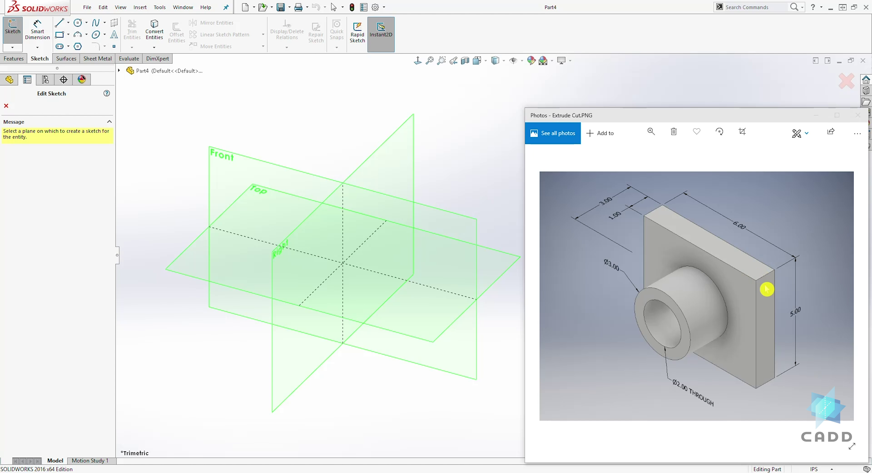
pyautogui.click(240, 161)
pyautogui.moveTo(484, 315)
pyautogui.keyDown('ctrl'); pyautogui.mouseDown(button='middle')
pyautogui.moveTo(392, 293)
pyautogui.moveTo(263, 292)
pyautogui.mouseUp(button='middle'); pyautogui.keyUp('ctrl')
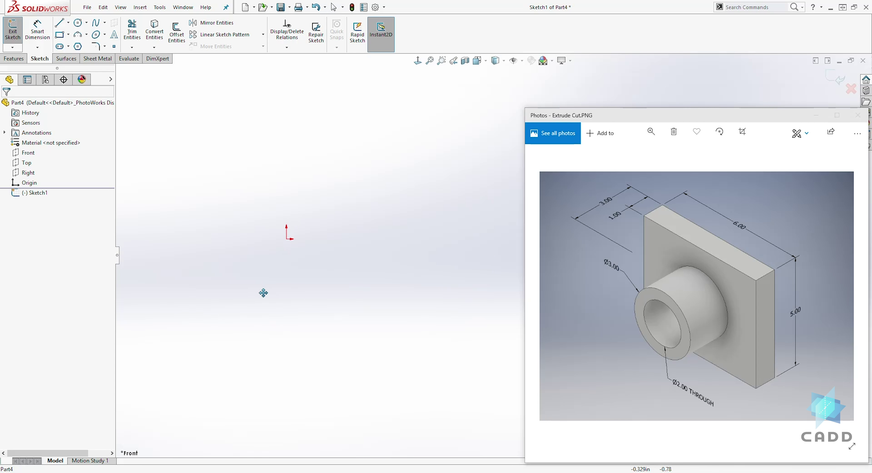
pyautogui.click(68, 34)
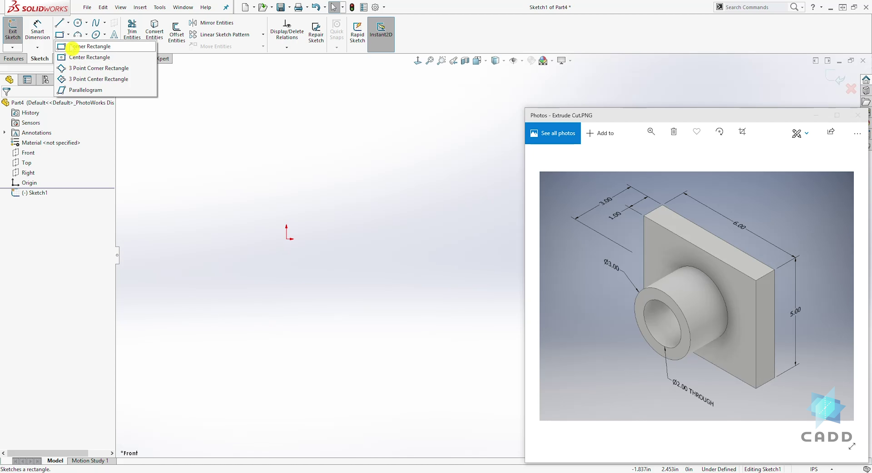
pyautogui.click(62, 60)
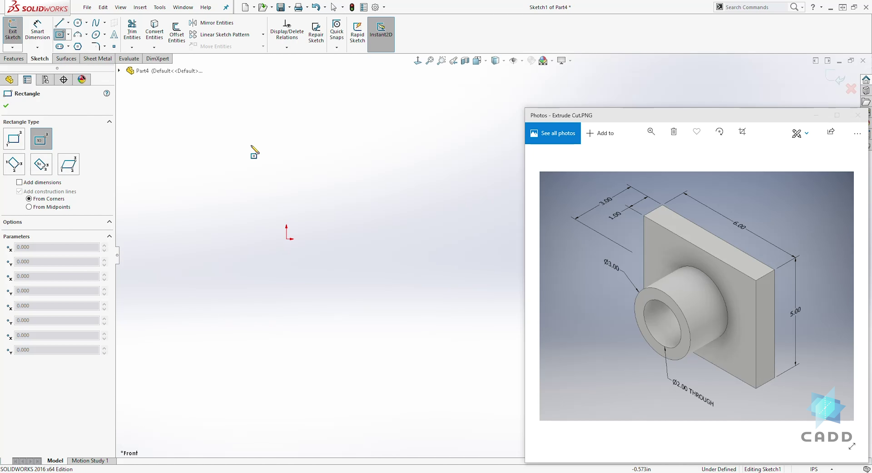
pyautogui.click(286, 239)
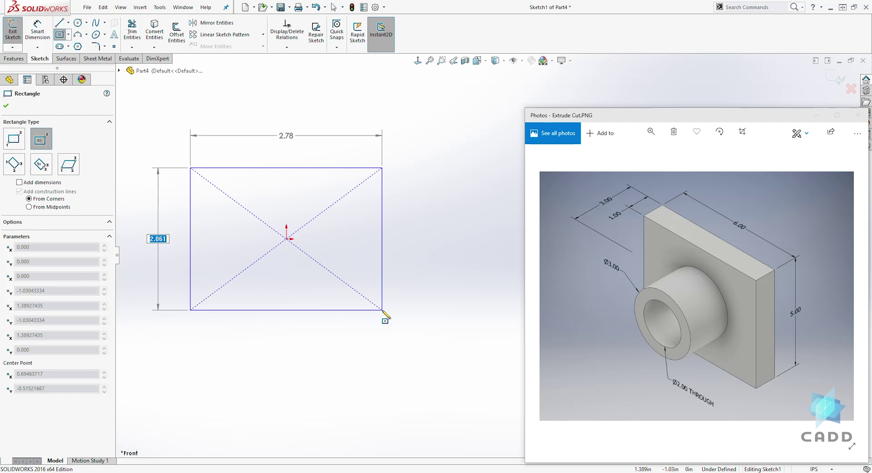
pyautogui.click(385, 310)
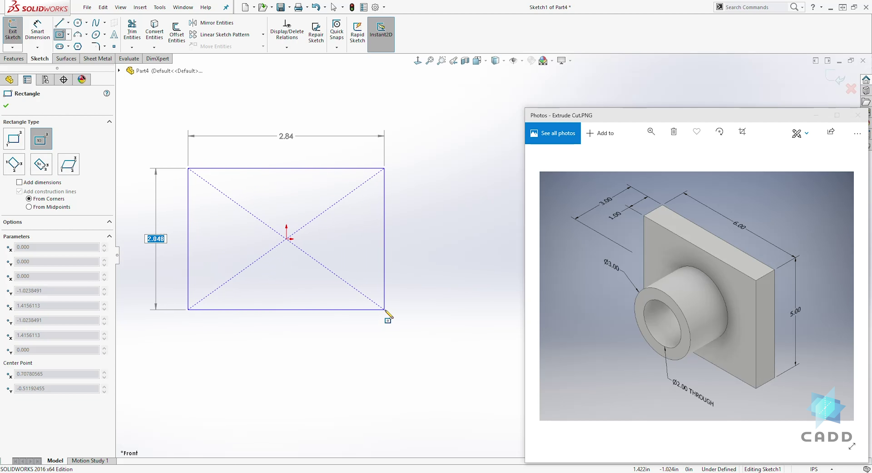
pyautogui.click(391, 323)
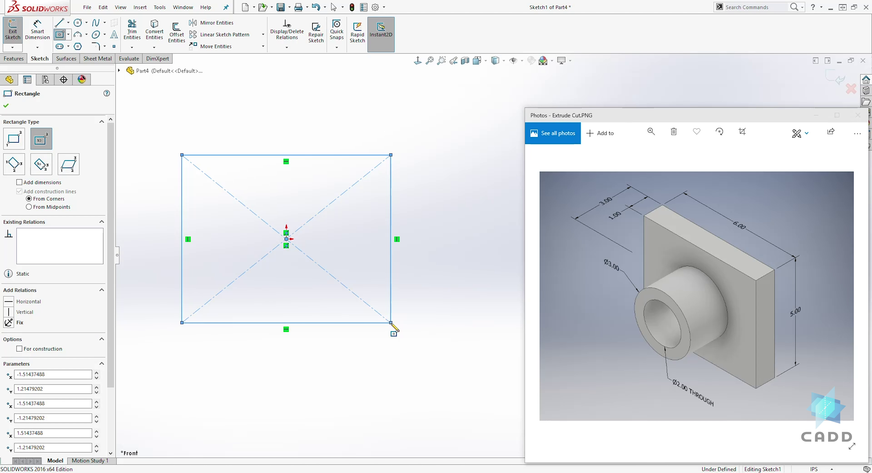
pyautogui.press('Escape')
# Dimension the rectangle to 6 in wide and 5 in high.
pyautogui.click(38, 30)
pyautogui.click(231, 155)
pyautogui.click(225, 114)
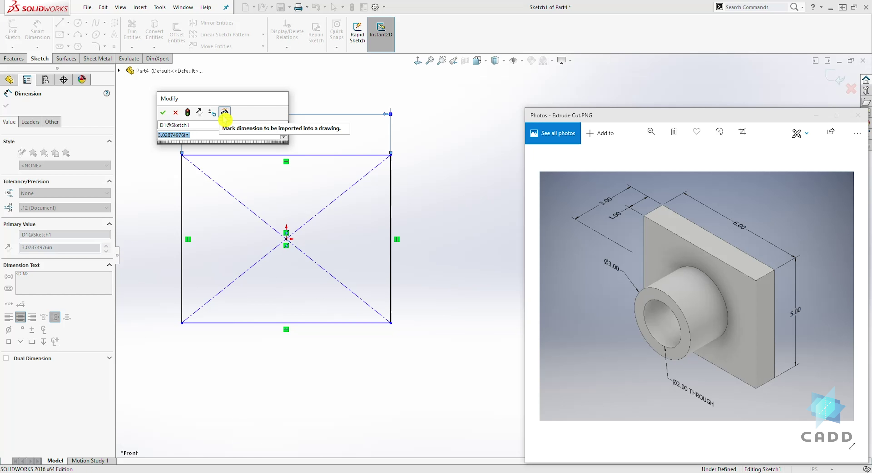
pyautogui.write('6')
pyautogui.press('Return')
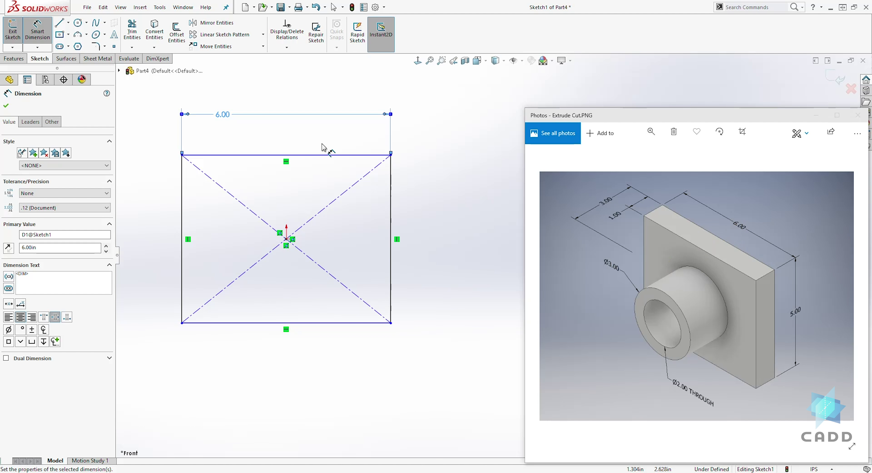
pyautogui.click(392, 213)
pyautogui.click(435, 230)
pyautogui.write('5')
pyautogui.press('Return')
pyautogui.press('Escape')
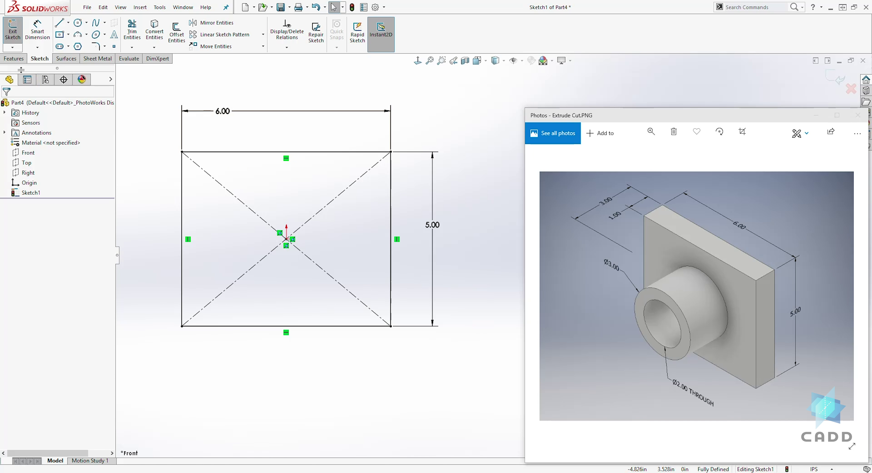
# Extrude the rectangle as a blind boss with a depth of 1 in.
pyautogui.click(14, 59)
pyautogui.click(16, 32)
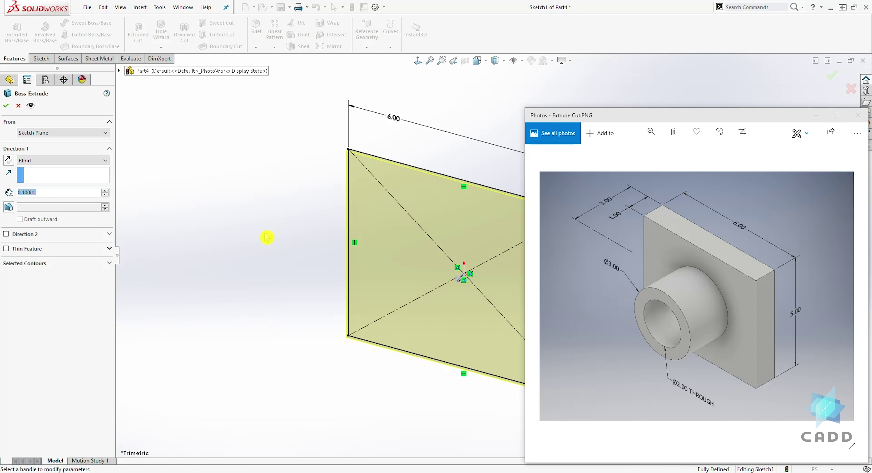
pyautogui.keyDown('ctrl'); pyautogui.moveTo(265, 241); pyautogui.dragTo(194, 216, button='middle'); pyautogui.keyUp('ctrl')
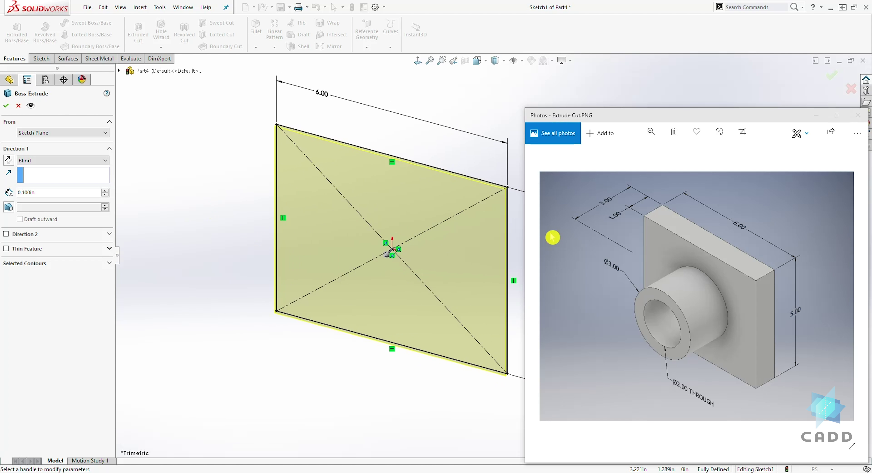
pyautogui.doubleClick(45, 198)
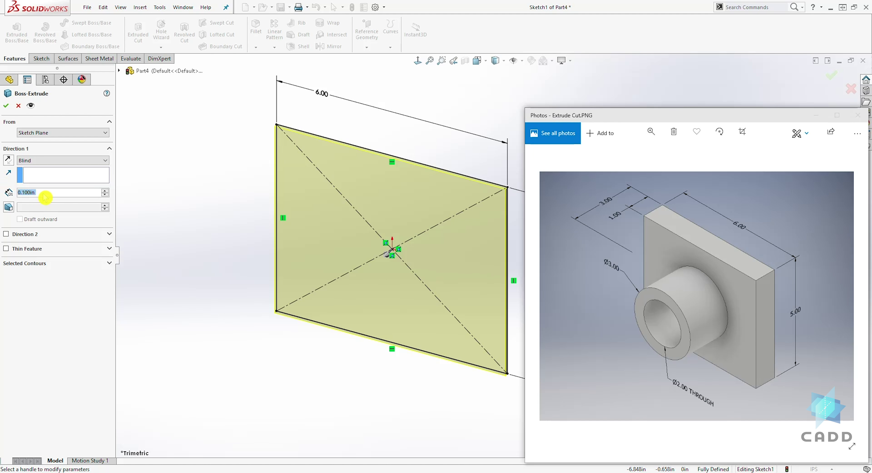
pyautogui.write('1')
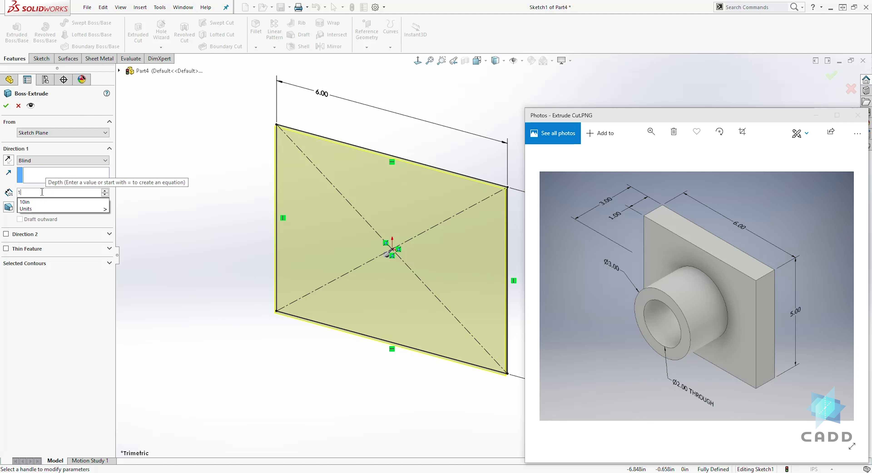
pyautogui.press('Return')
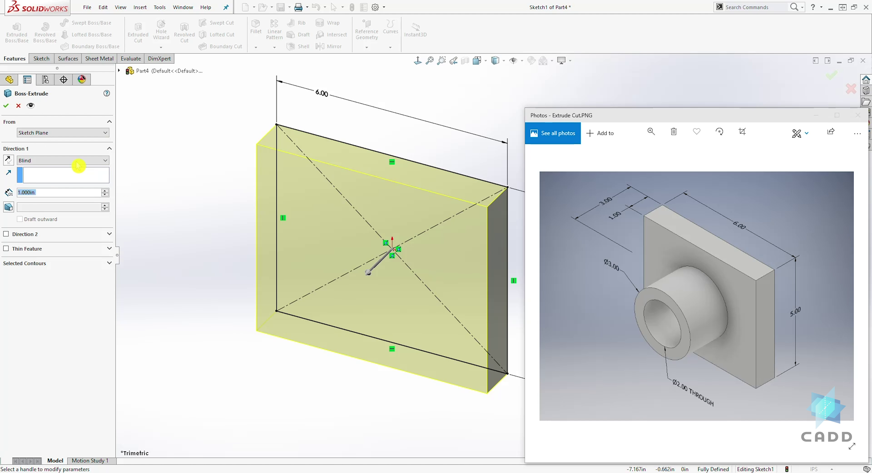
pyautogui.click(8, 108)
# Start a sketch on the plate's front face and draw a circle about 3.53 in in diameter, centred on the origin.
pyautogui.moveTo(324, 278); pyautogui.dragTo(273, 351, button='middle')
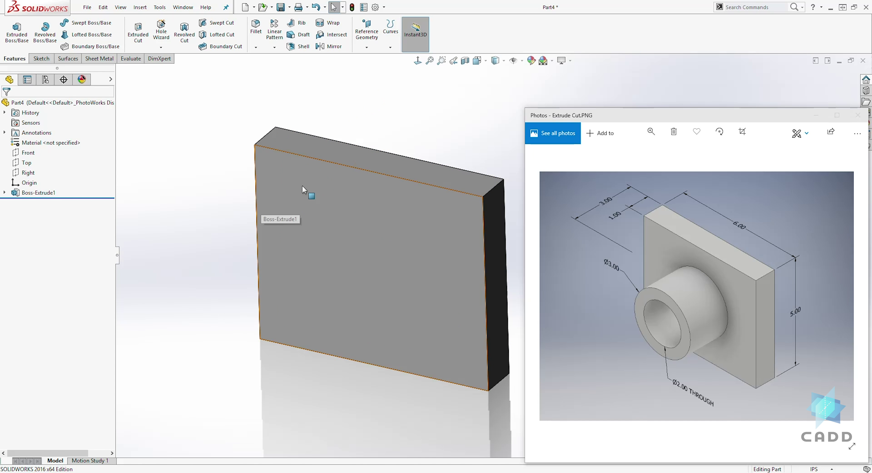
pyautogui.click(324, 174)
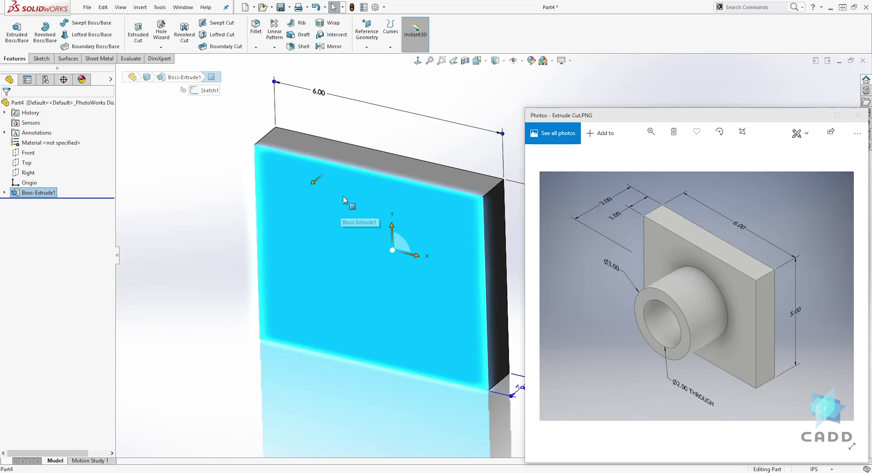
pyautogui.click(38, 59)
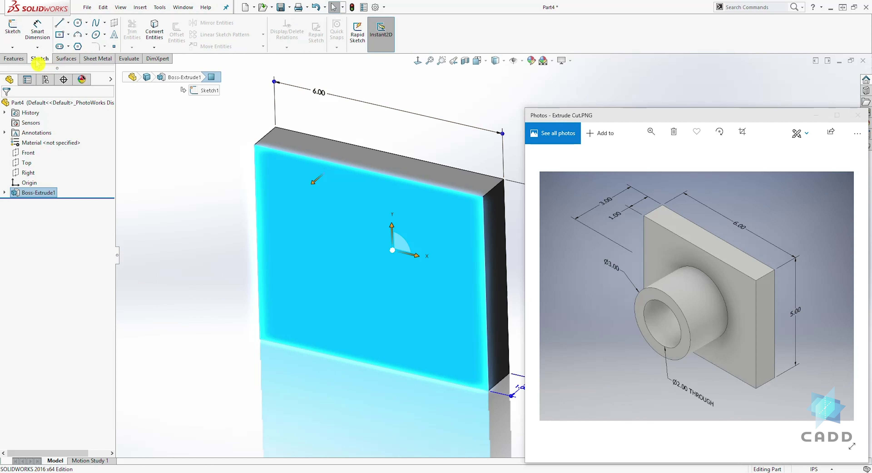
pyautogui.click(14, 30)
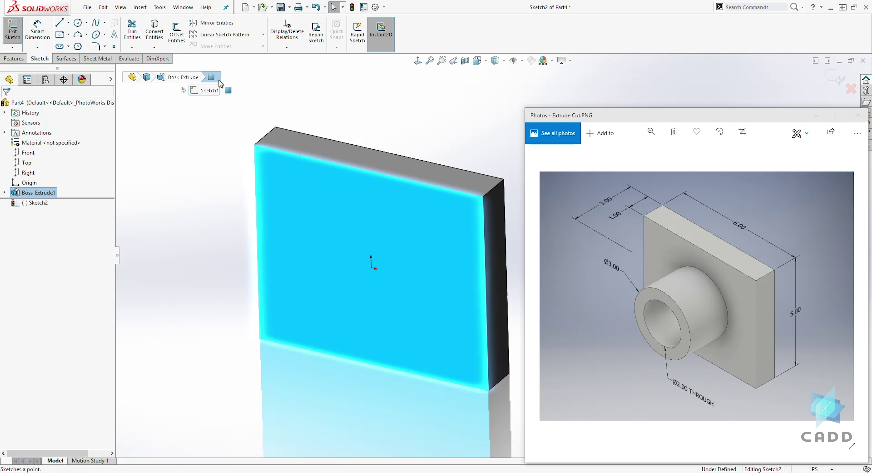
pyautogui.click(417, 61)
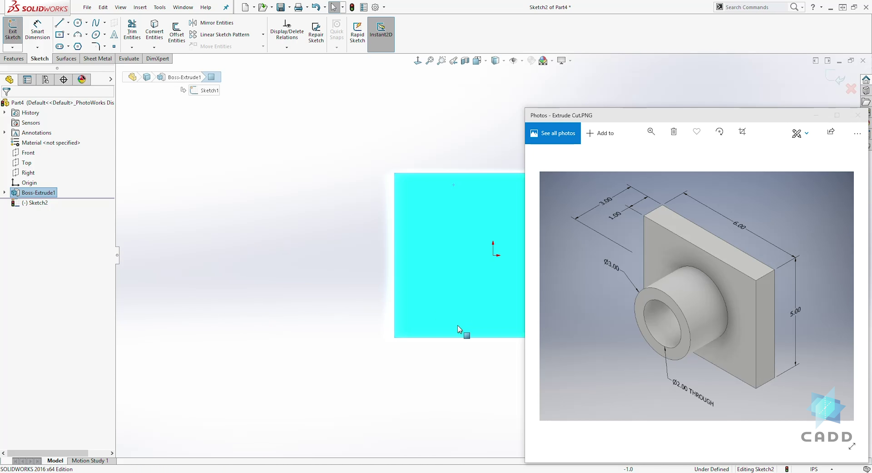
pyautogui.moveTo(485, 400)
pyautogui.keyDown('ctrl'); pyautogui.mouseDown(button='middle')
pyautogui.moveTo(383, 395)
pyautogui.moveTo(306, 408)
pyautogui.mouseUp(button='middle'); pyautogui.keyUp('ctrl')
pyautogui.scroll(-2, 428, 318)
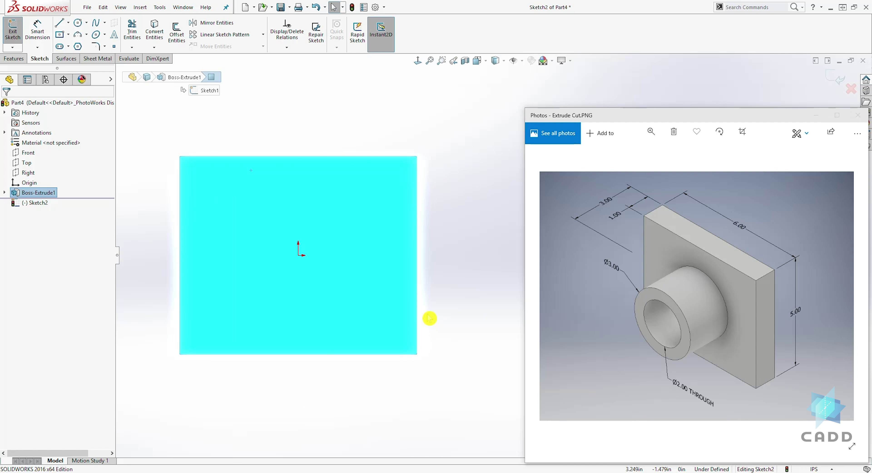
pyautogui.click(78, 23)
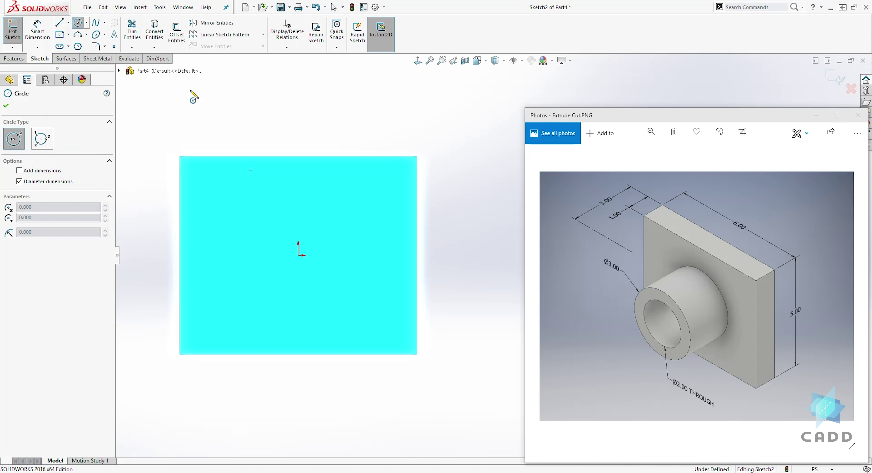
pyautogui.click(299, 255)
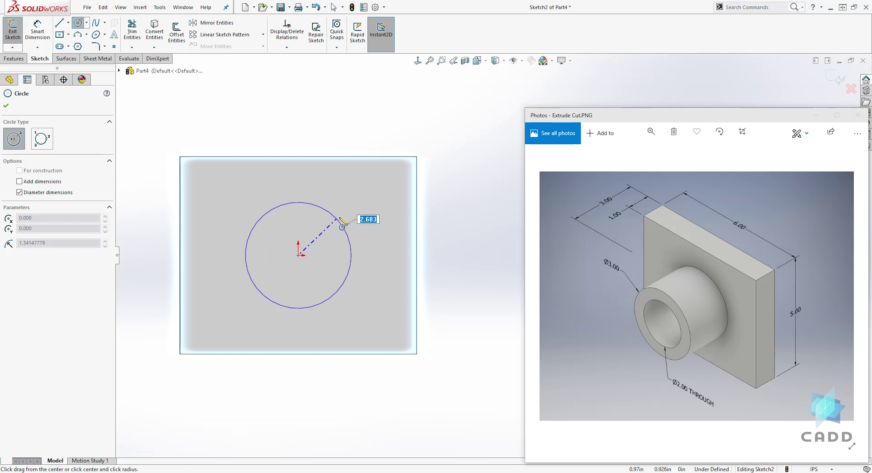
pyautogui.click(352, 210)
pyautogui.press('Escape')
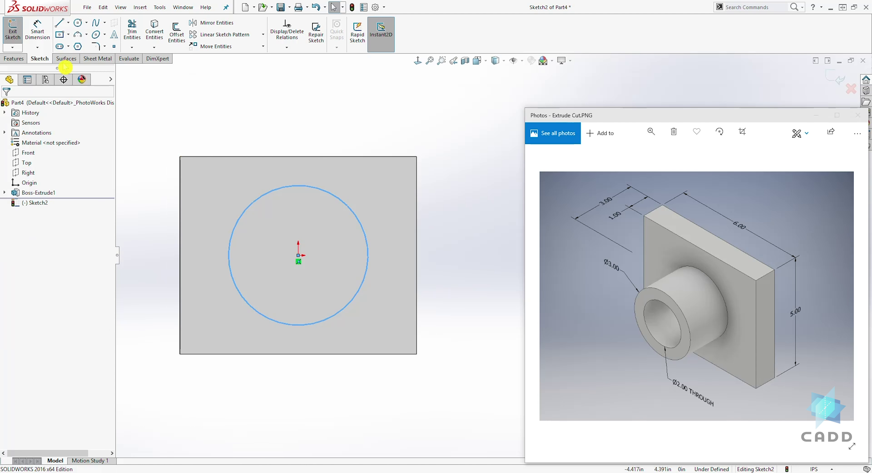
# Dimension the circle's diameter to 3 in.
pyautogui.click(36, 27)
pyautogui.click(327, 191)
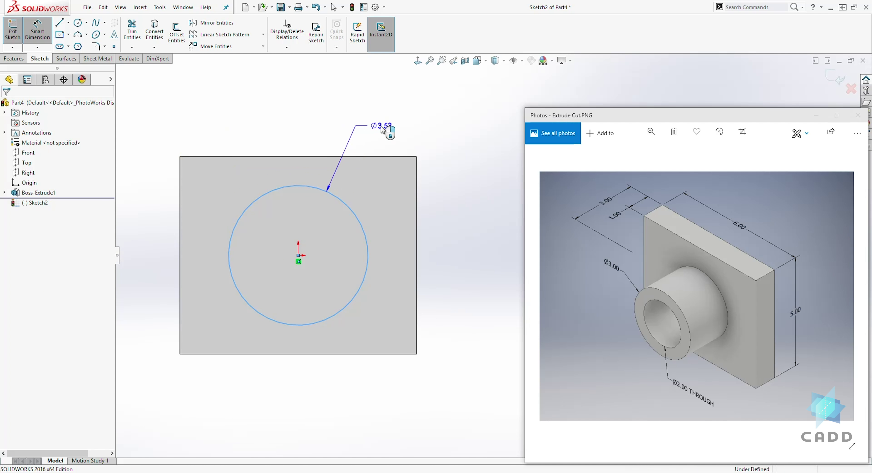
pyautogui.click(384, 129)
pyautogui.write('3')
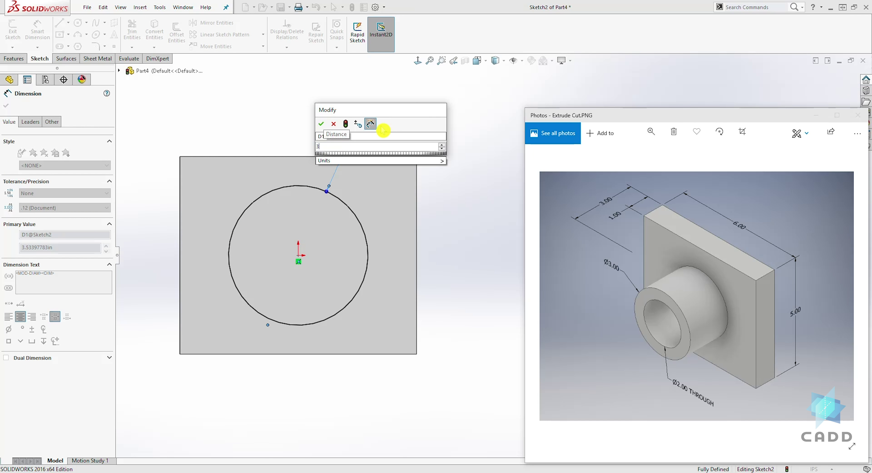
pyautogui.press('Return')
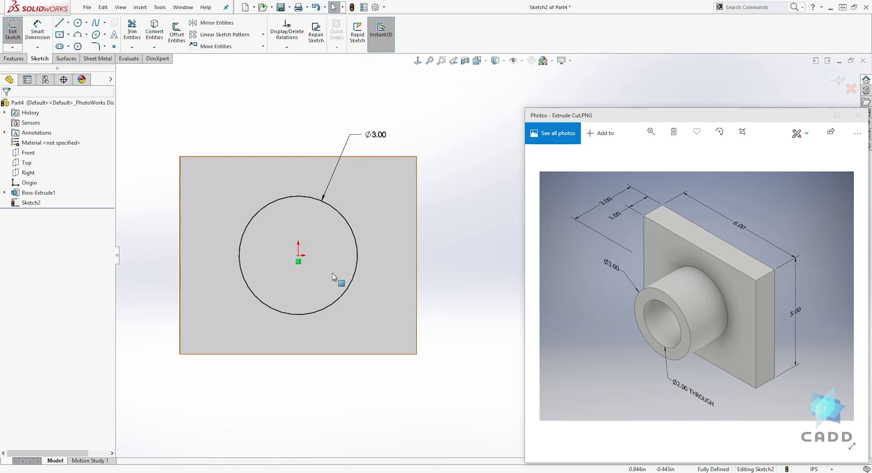
# Extrude the circle 2 in outward from the plate as a blind boss merged with the existing body.
pyautogui.moveTo(468, 236); pyautogui.dragTo(430, 285, button='middle')
pyautogui.click(13, 58)
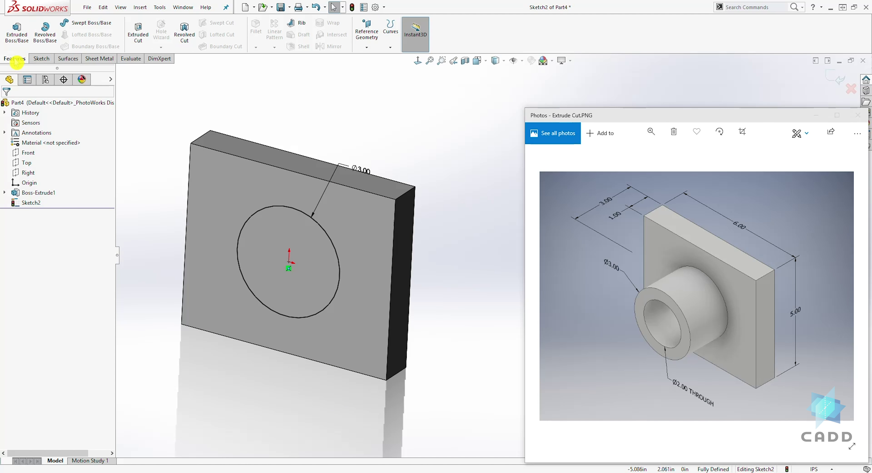
pyautogui.click(17, 32)
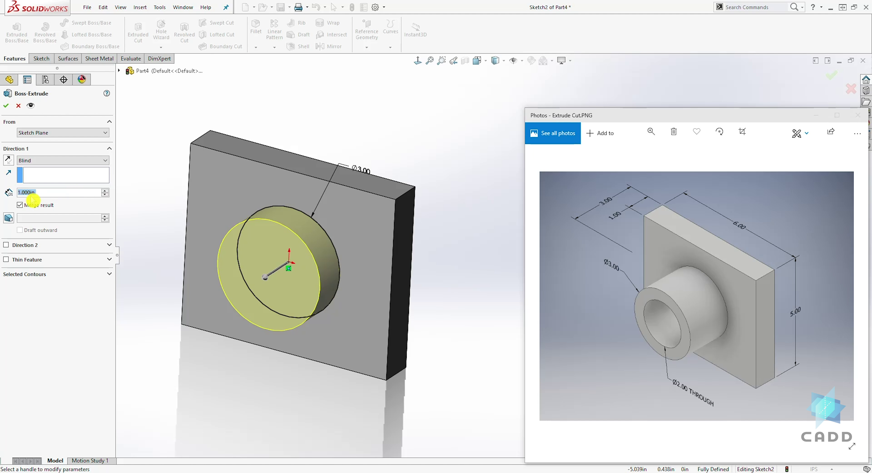
pyautogui.write('2')
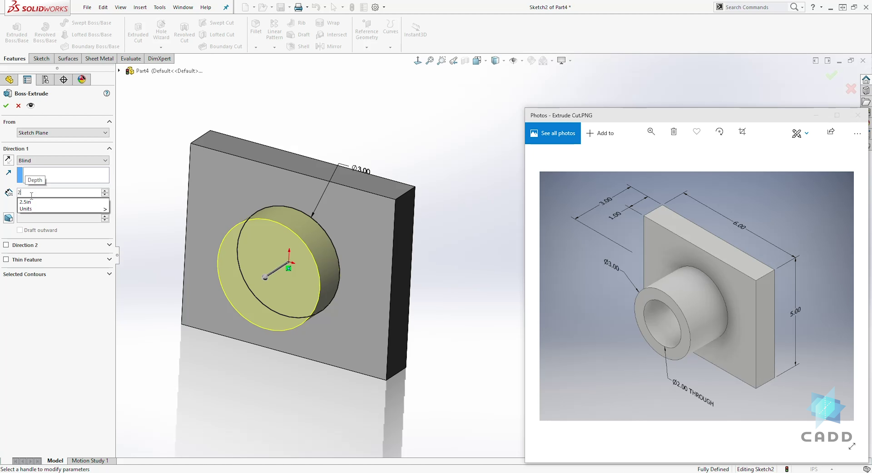
pyautogui.press('Return')
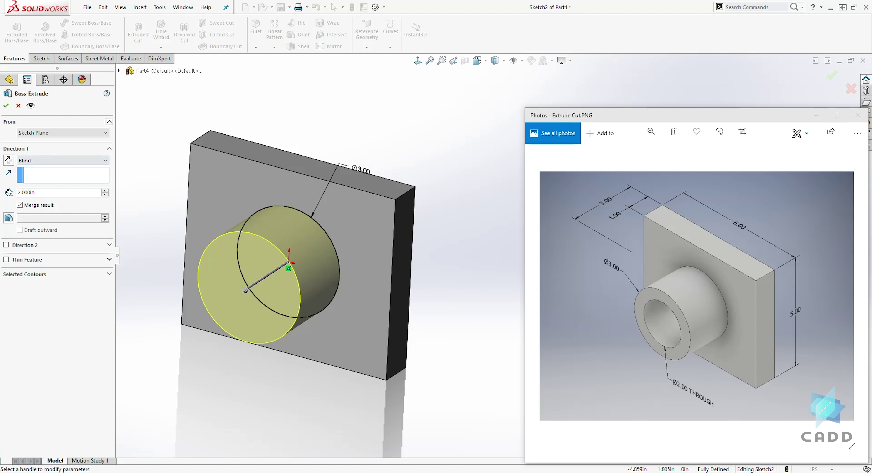
pyautogui.press('Return')
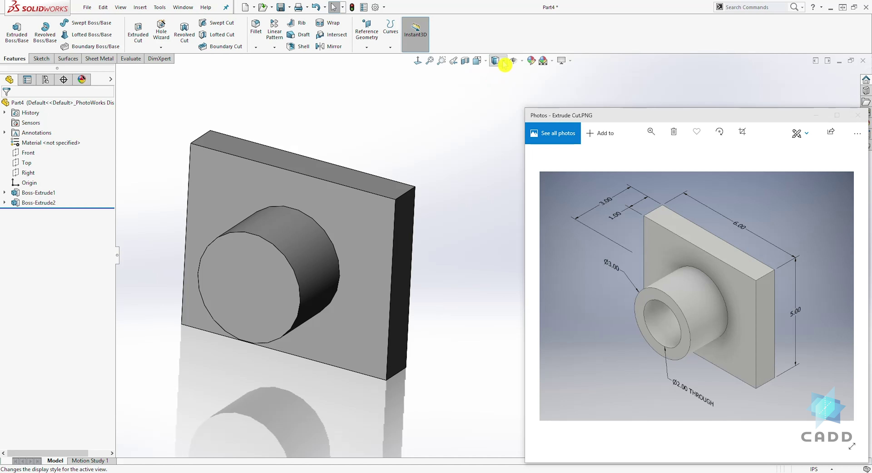
# Show the plate and its cylindrical boss in the isometric view.
pyautogui.click(477, 61)
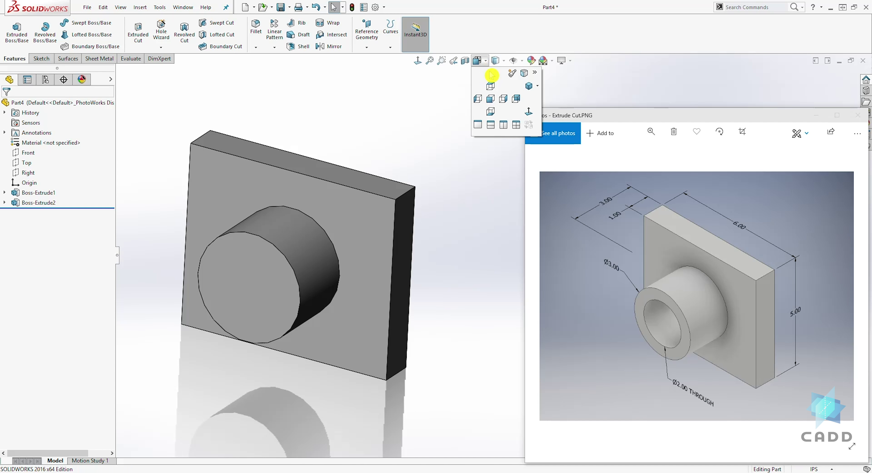
pyautogui.click(529, 86)
pyautogui.scroll(-2, 662, 84)
pyautogui.scroll(4, 467, 184)
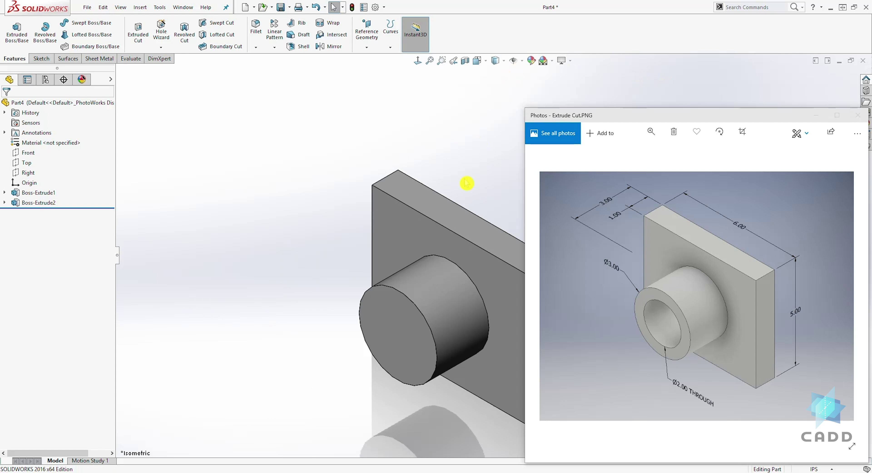
# Start a sketch on the cylindrical boss's flat end face and view that face straight on.
pyautogui.scroll(-1, 518, 309)
pyautogui.scroll(-2, 518, 309)
pyautogui.scroll(3, 495, 228)
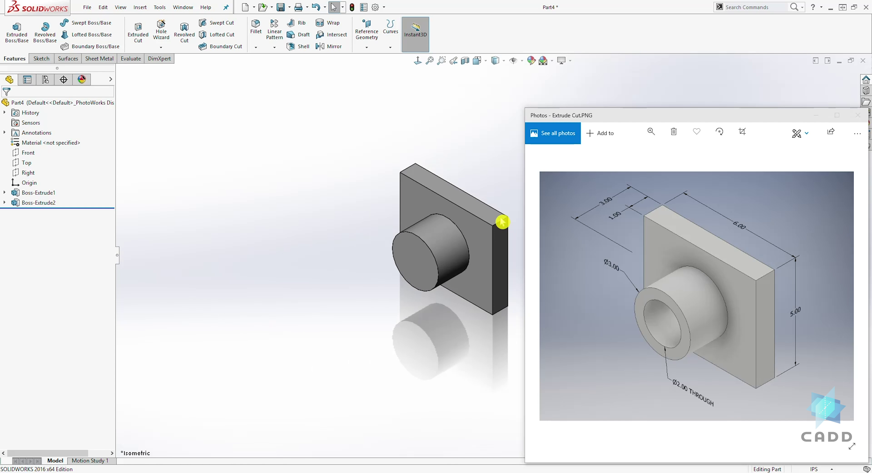
pyautogui.scroll(-2, 502, 220)
pyautogui.scroll(-1, 522, 252)
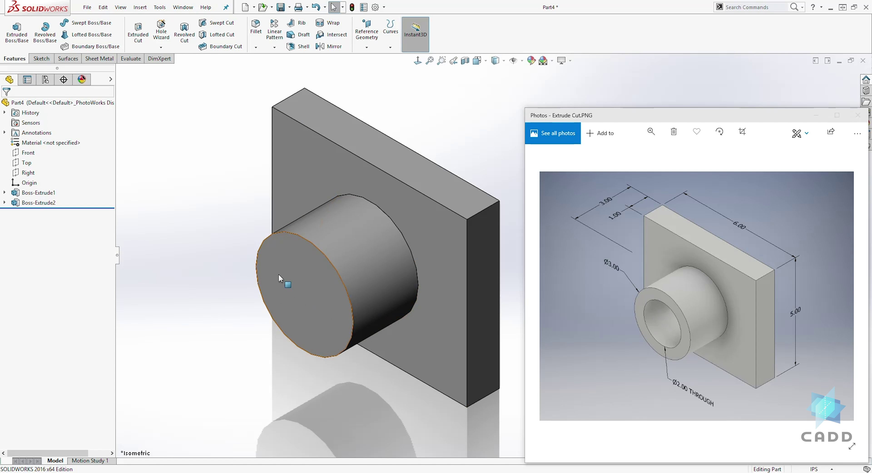
pyautogui.click(293, 266)
pyautogui.click(39, 58)
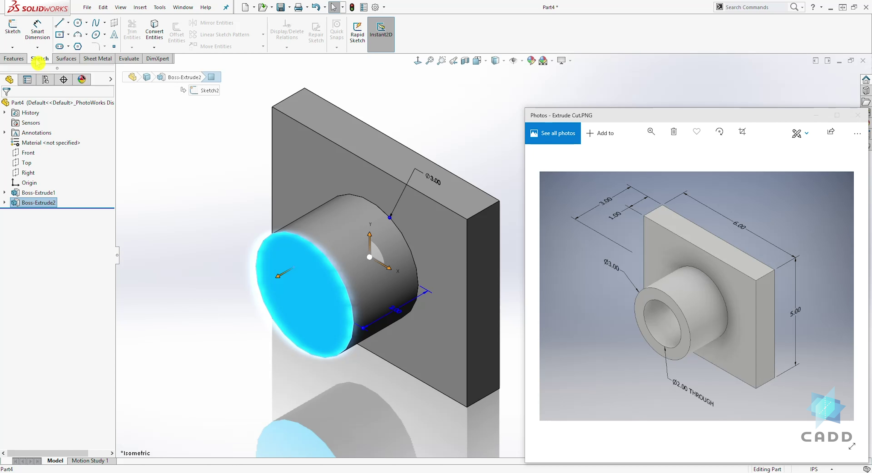
pyautogui.click(14, 33)
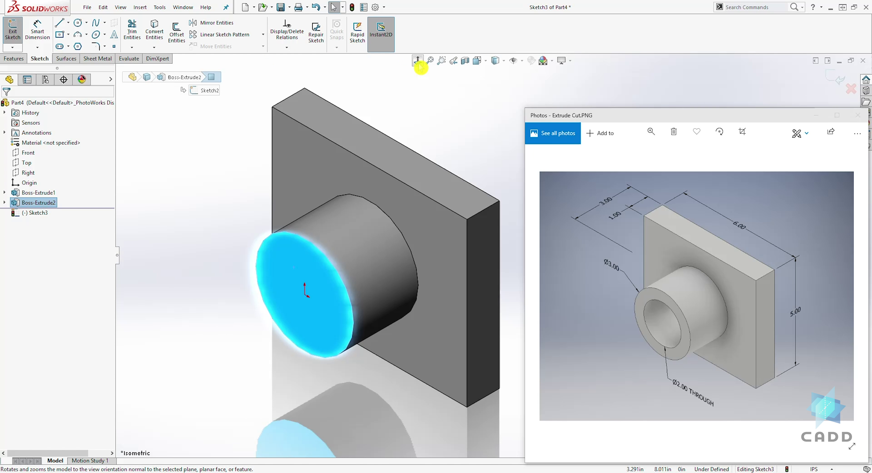
pyautogui.scroll(-5, 694, 84)
pyautogui.scroll(6, 472, 269)
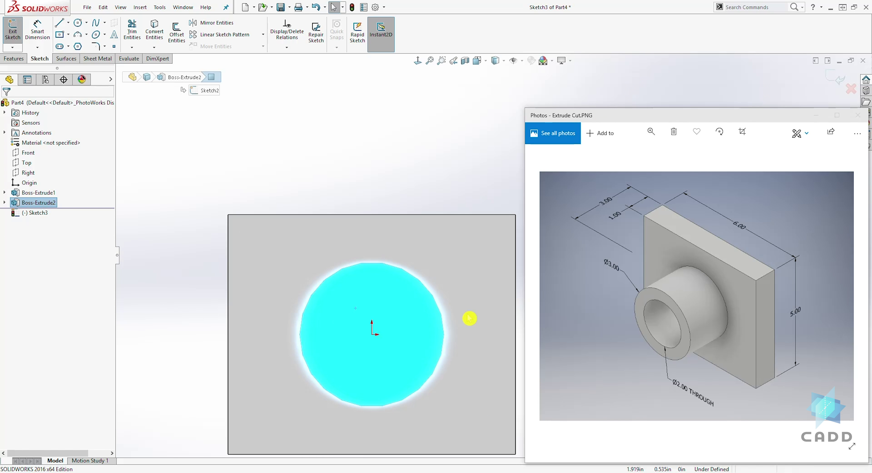
# Draw a circle centred on the origin, inside the outline of the boss's end face.
pyautogui.scroll(-4, 504, 311)
pyautogui.press('c')
pyautogui.click(300, 247)
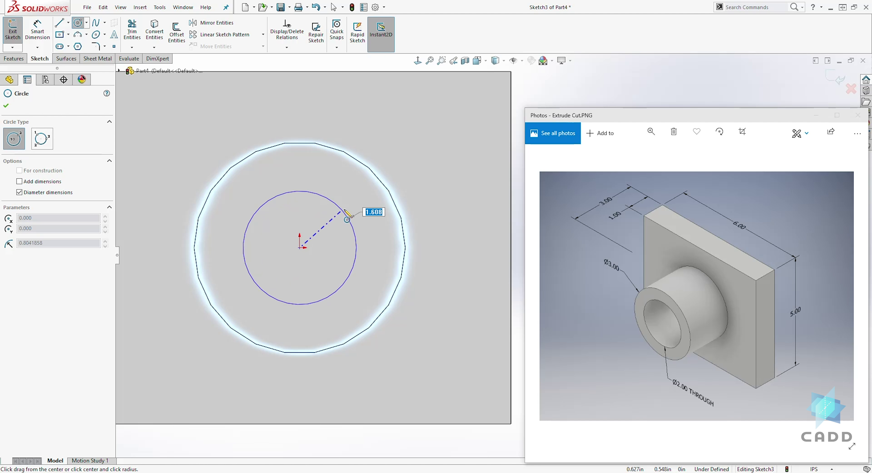
pyautogui.click(356, 216)
pyautogui.press('Escape')
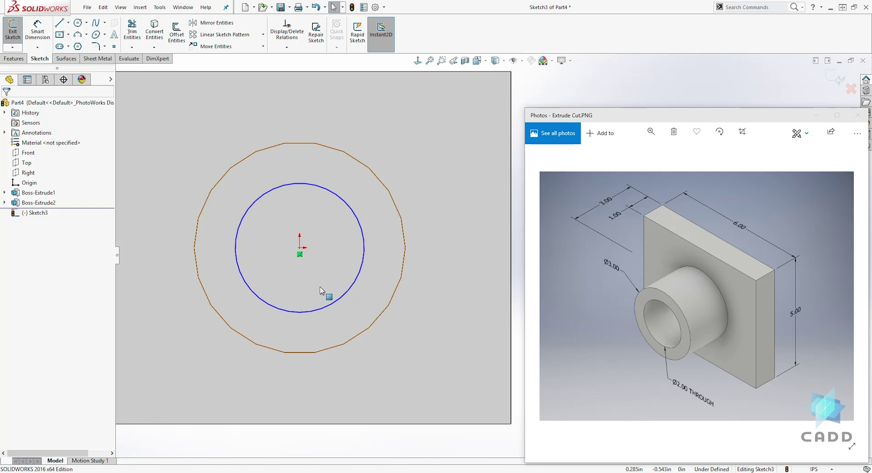
# Dimension the inner circle's diameter to 2 in.
pyautogui.click(38, 29)
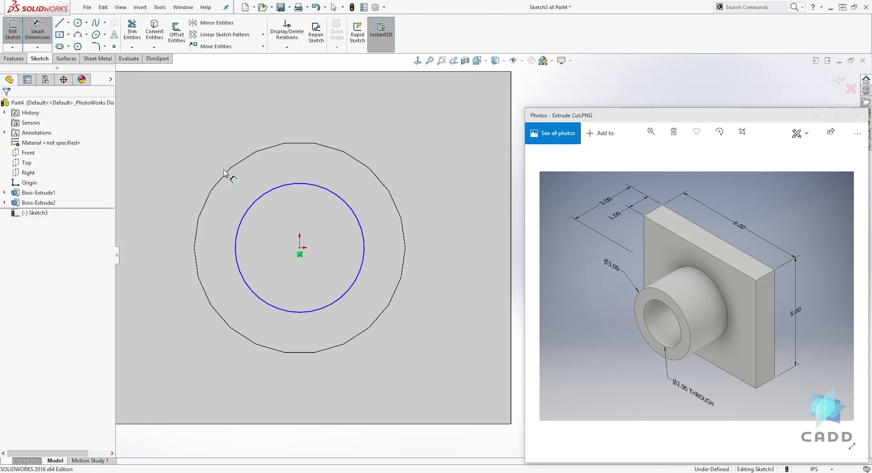
pyautogui.click(333, 301)
pyautogui.click(453, 364)
pyautogui.write('2')
pyautogui.press('Return')
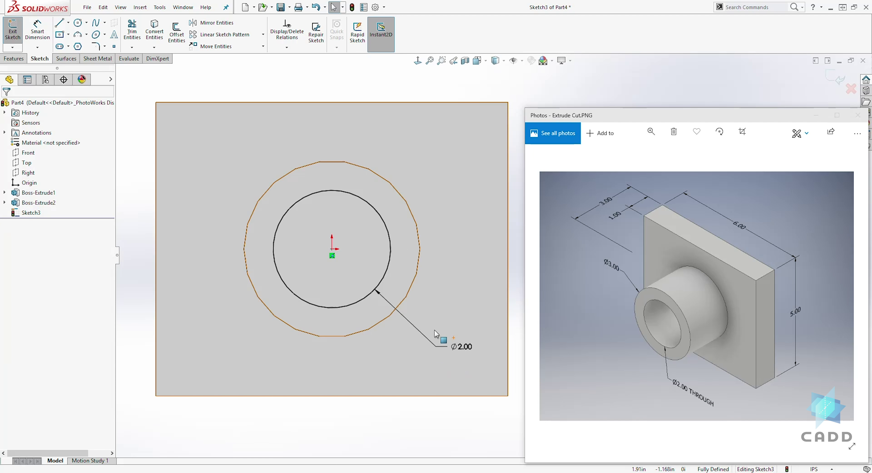
# Cut the 2 in circle through the boss and plate with an Extruded Cut set to Through All.
pyautogui.moveTo(432, 321); pyautogui.dragTo(428, 262, button='middle')
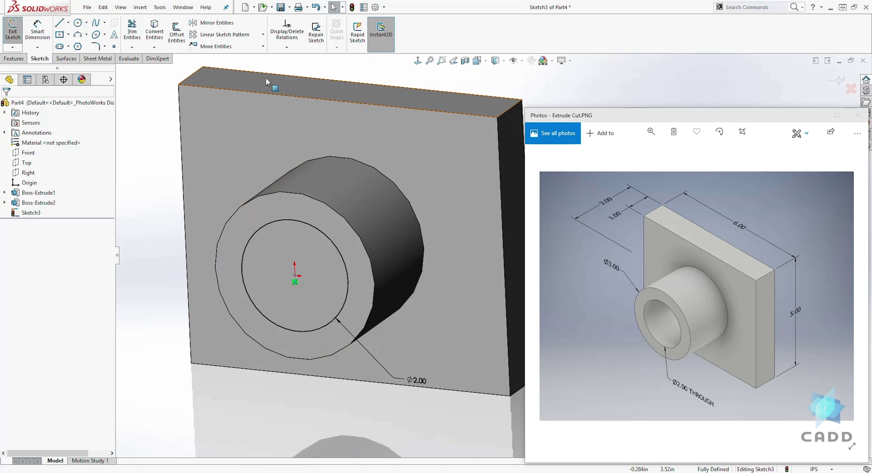
pyautogui.click(14, 59)
pyautogui.click(136, 31)
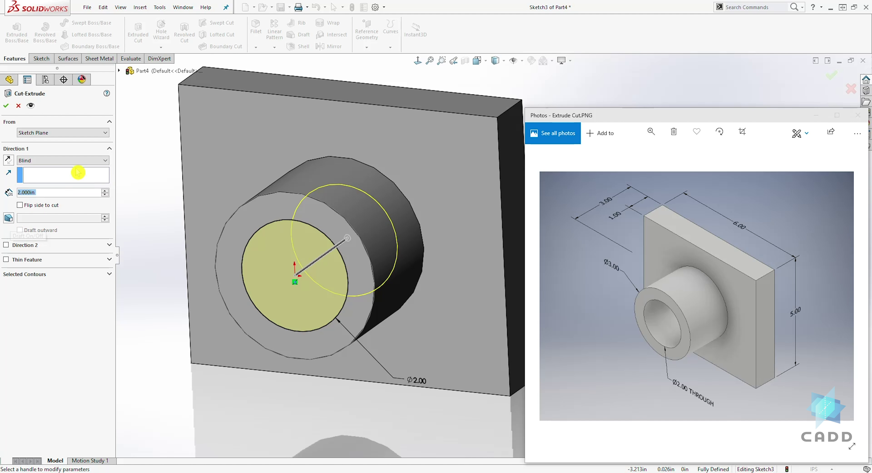
pyautogui.click(66, 162)
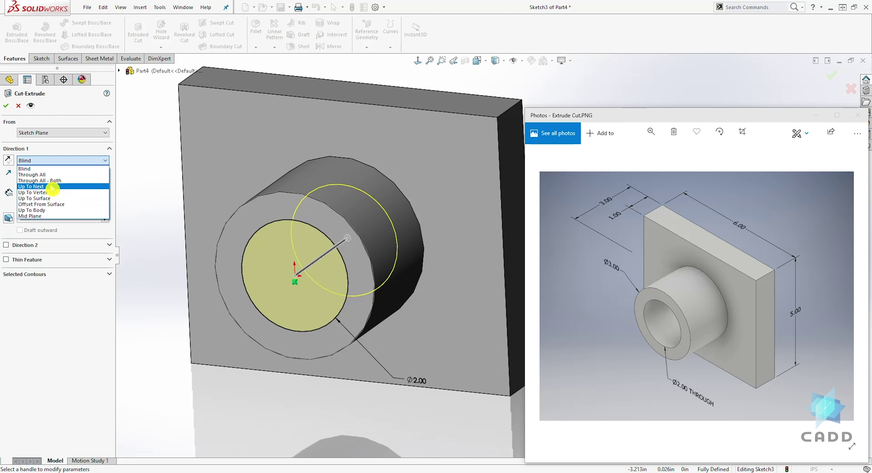
pyautogui.click(53, 175)
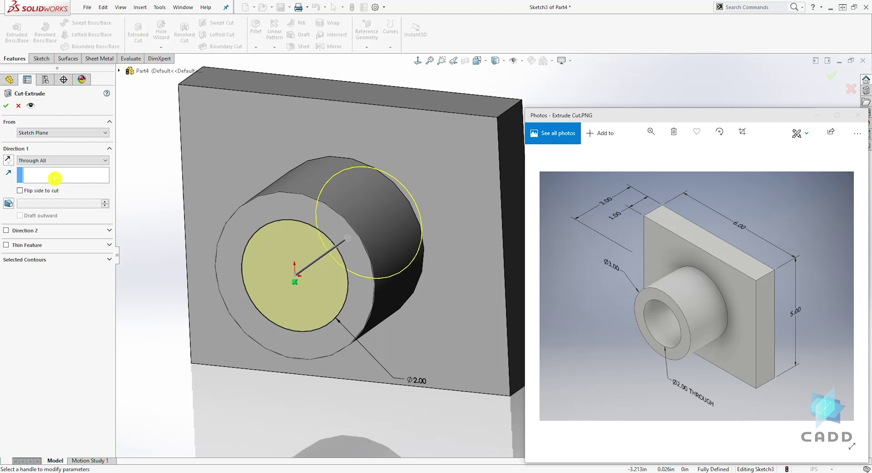
pyautogui.scroll(2, 400, 278)
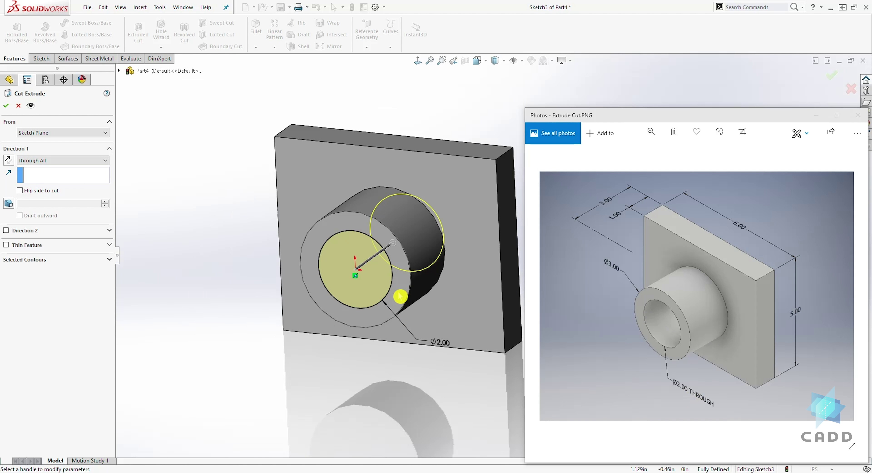
pyautogui.moveTo(403, 379); pyautogui.dragTo(414, 401, button='middle')
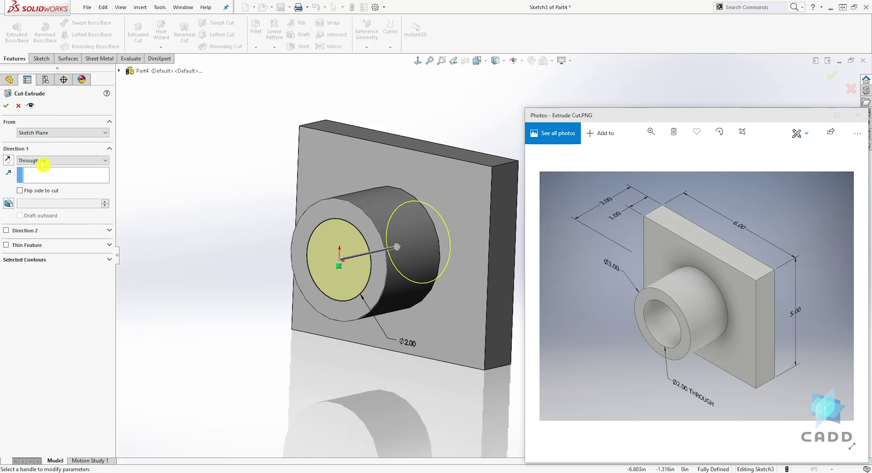
pyautogui.click(7, 105)
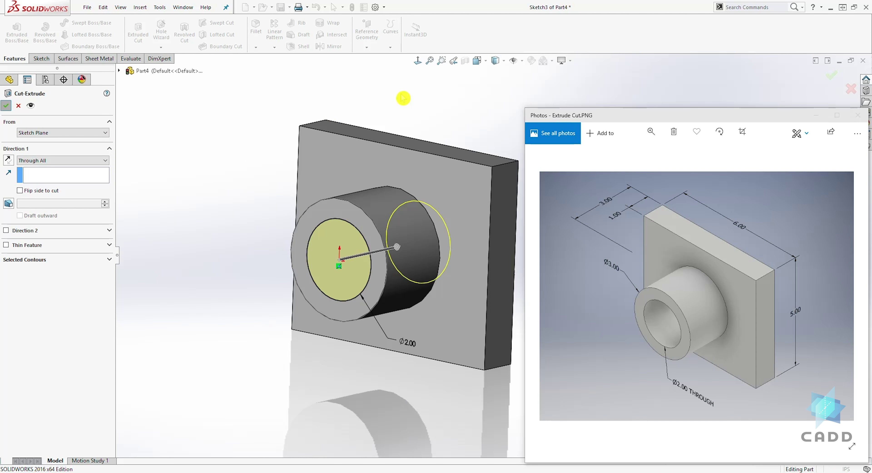
pyautogui.press('z')
pyautogui.scroll(-5, 516, 249)
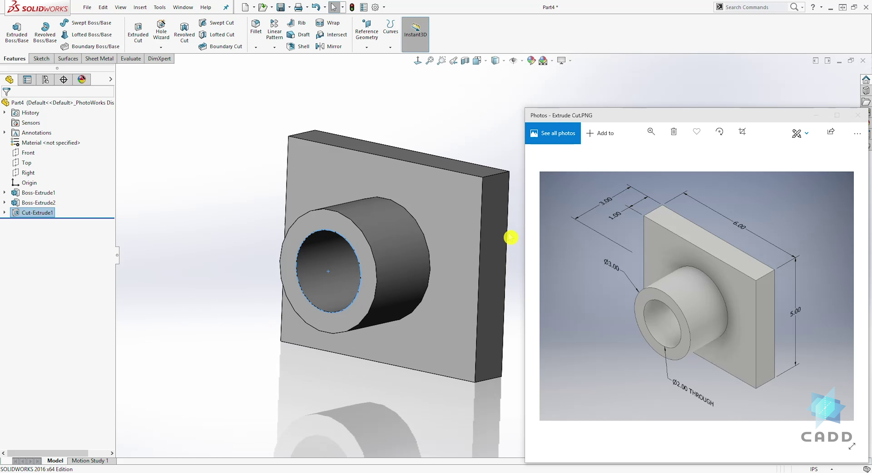
pyautogui.scroll(-3, 476, 237)
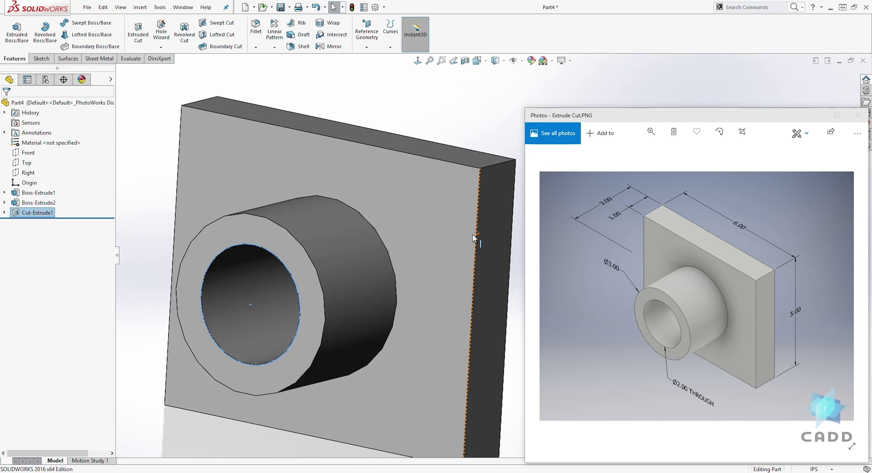